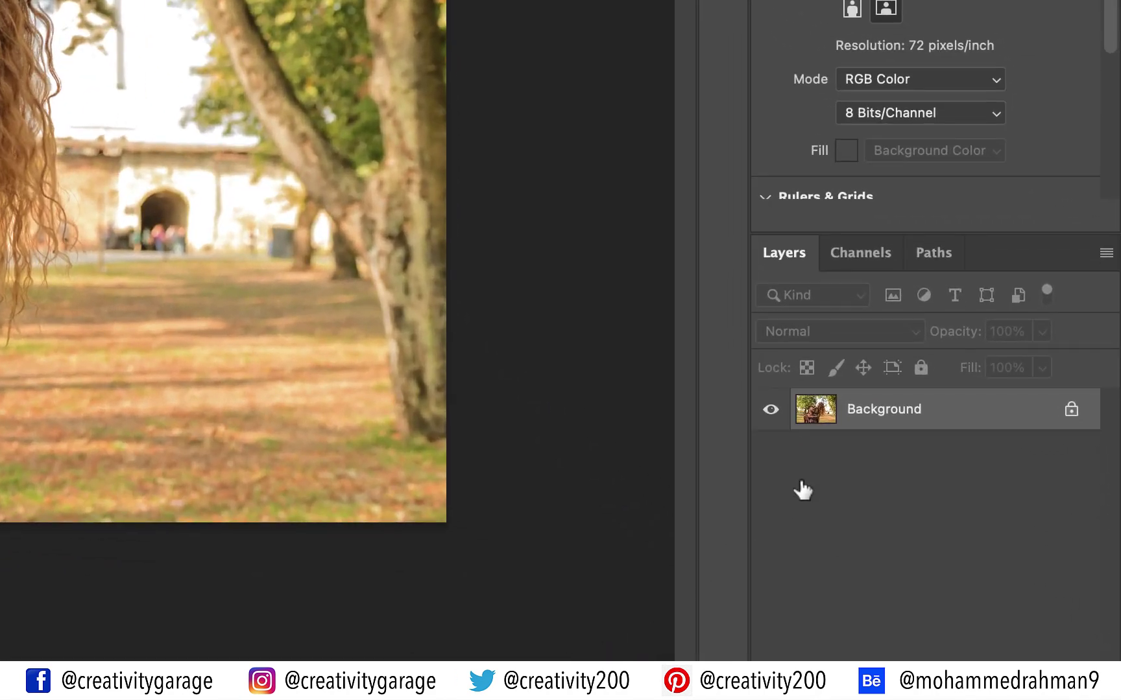
- Duplicate the Background layer, keeping the name 'Background copy'
right_click(883, 406)
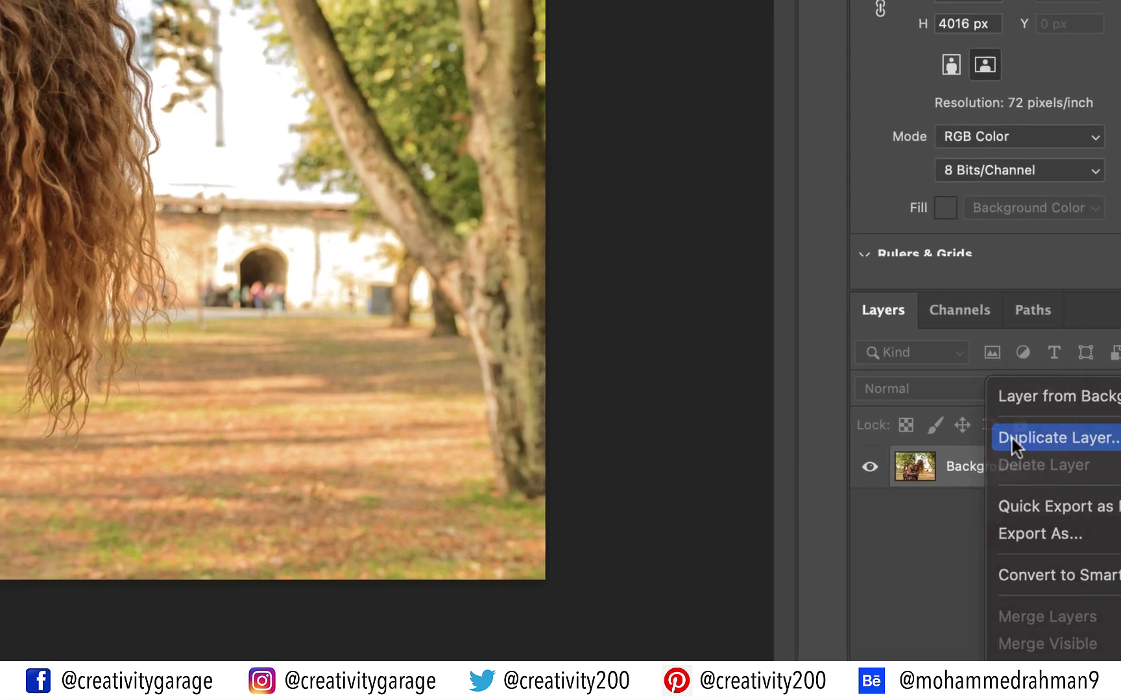
click(916, 383)
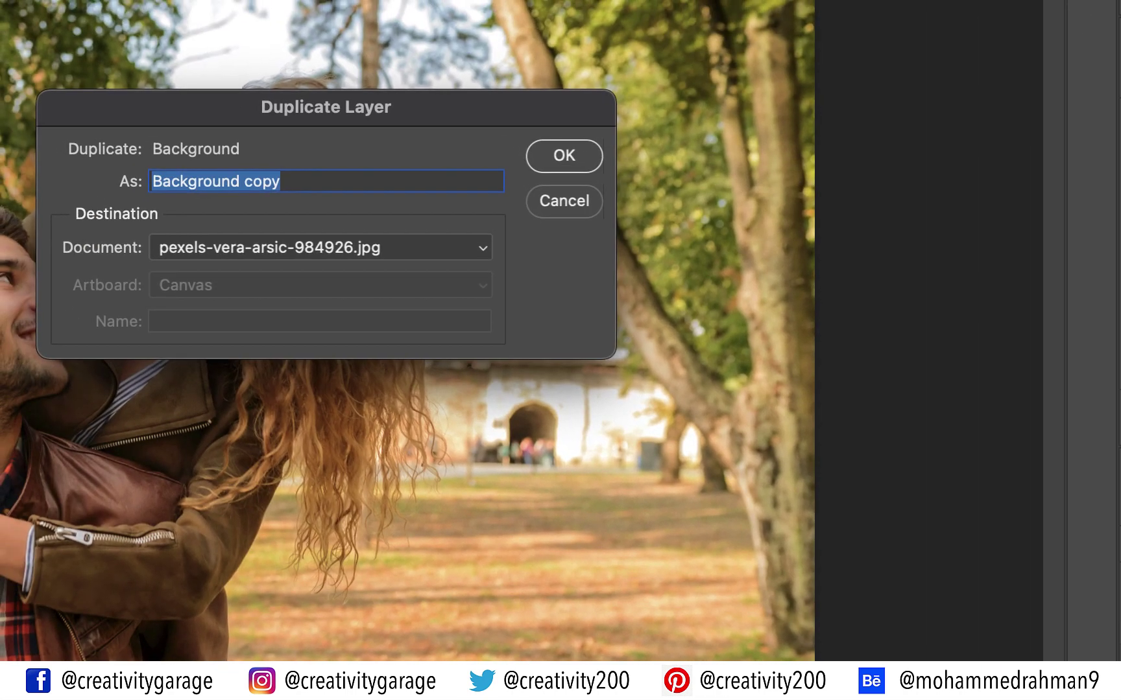
click(563, 159)
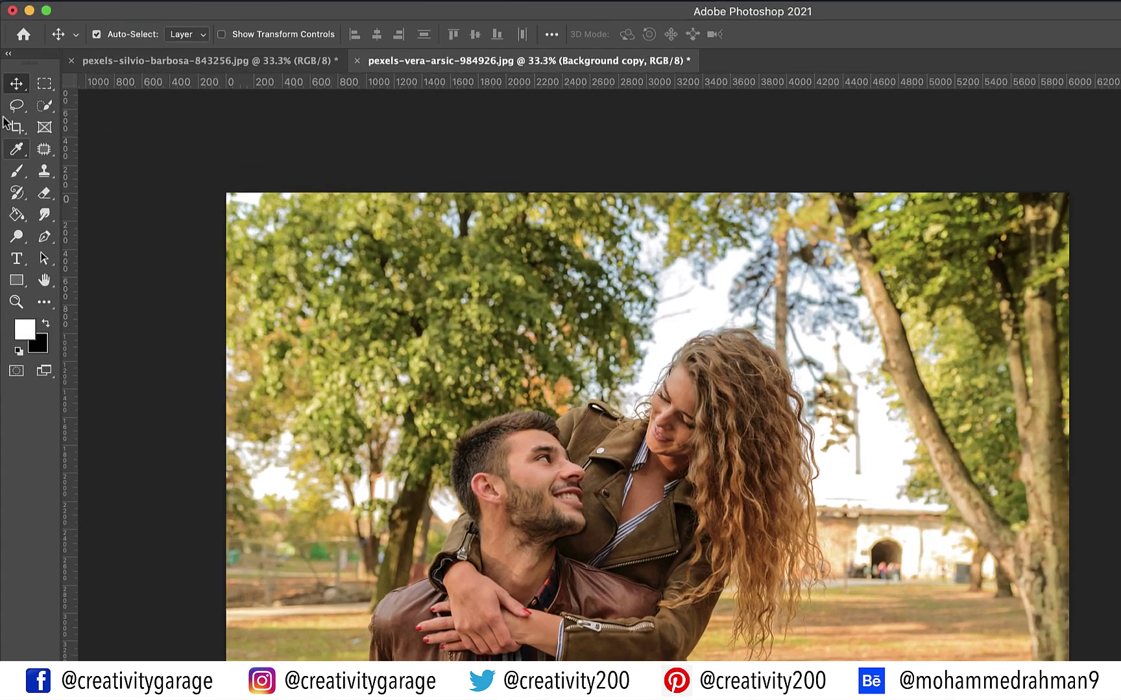
click(12, 142)
- Choose the Soft Round brush preset for the Brush Tool
click(61, 231)
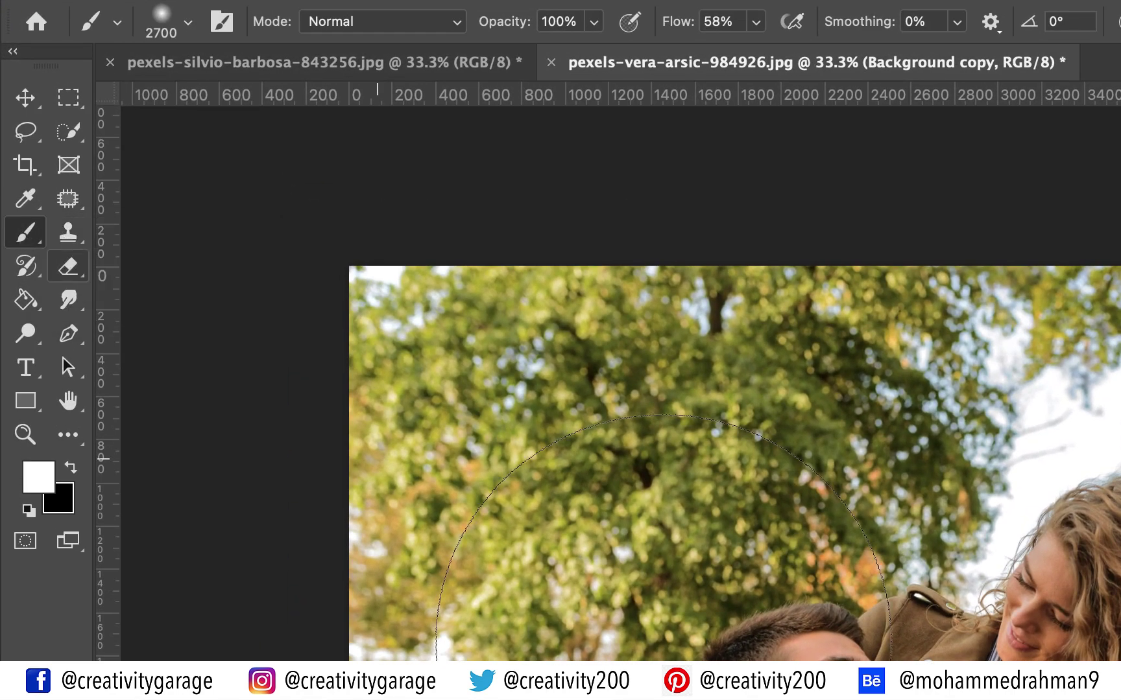
click(187, 23)
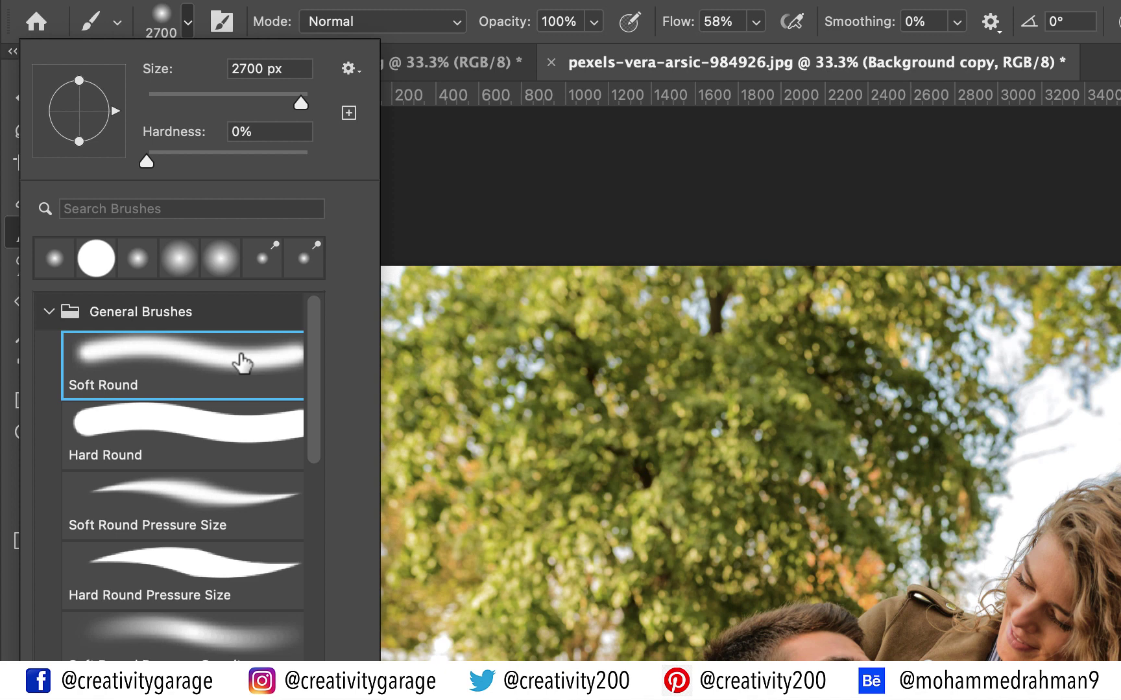
click(254, 422)
click(245, 379)
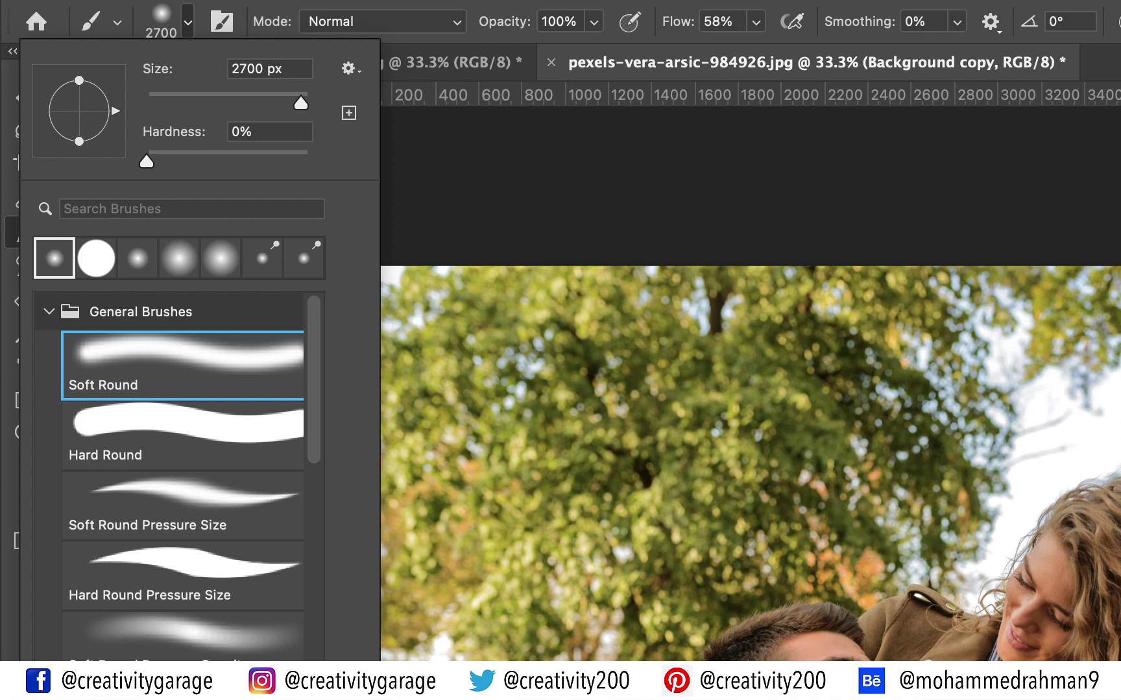
key(Return)
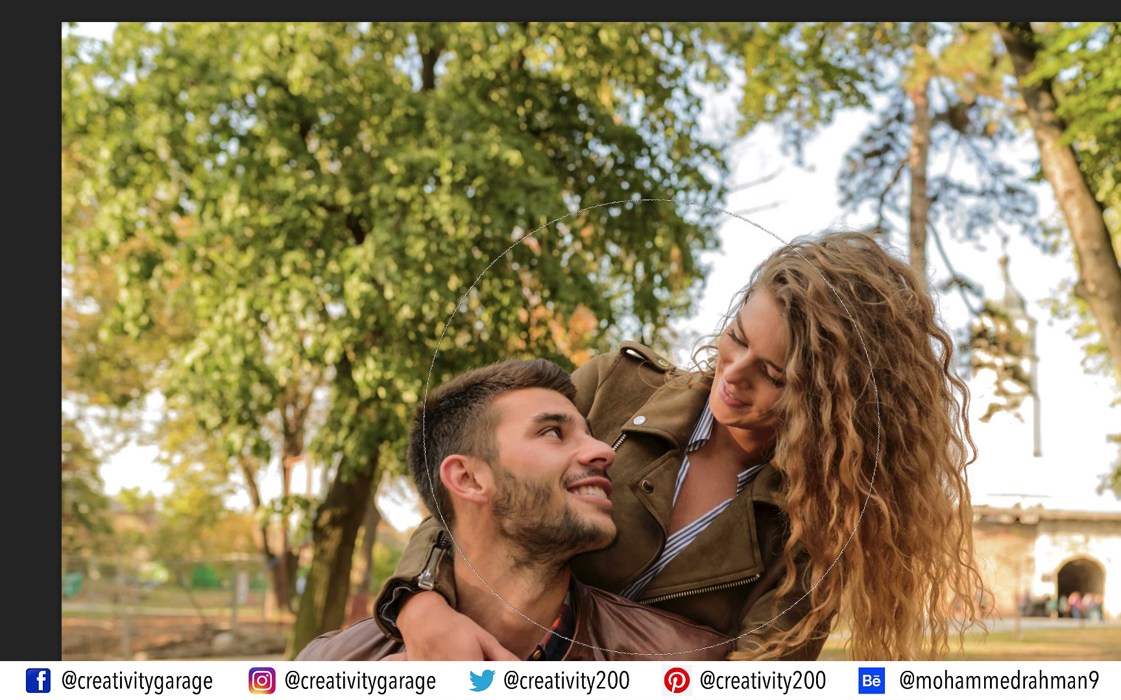
- Enlarge the brush to 3500 px, enter Quick Mask, and paint over the couple
key(bracketright)
key(bracketright)
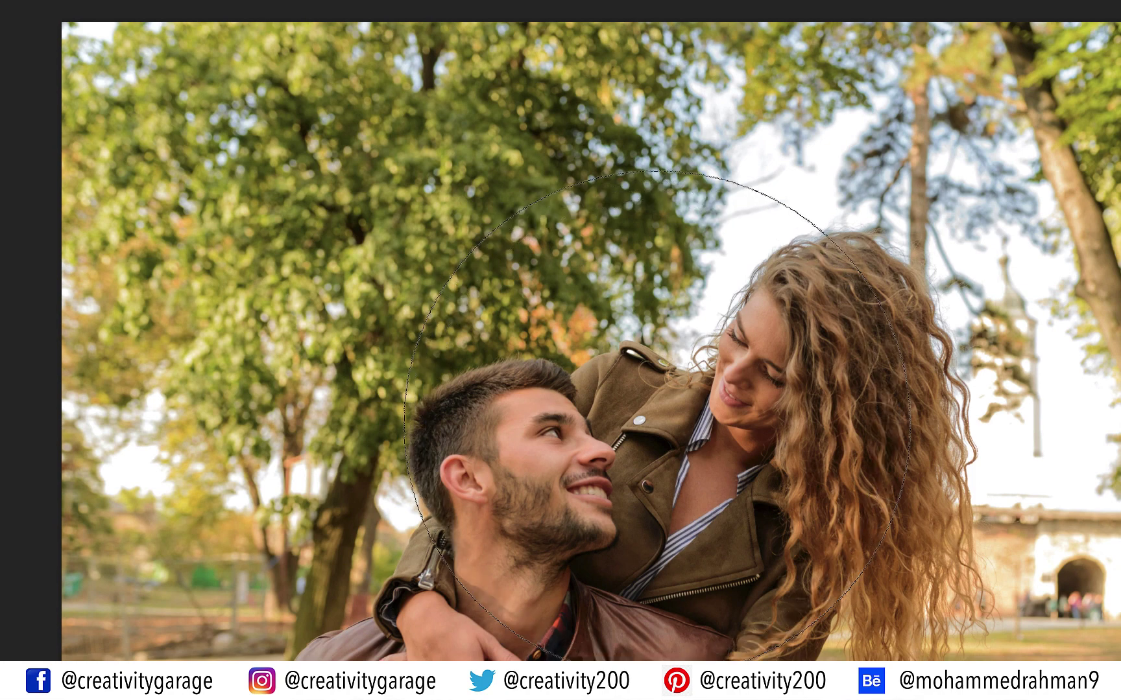
key(bracketright)
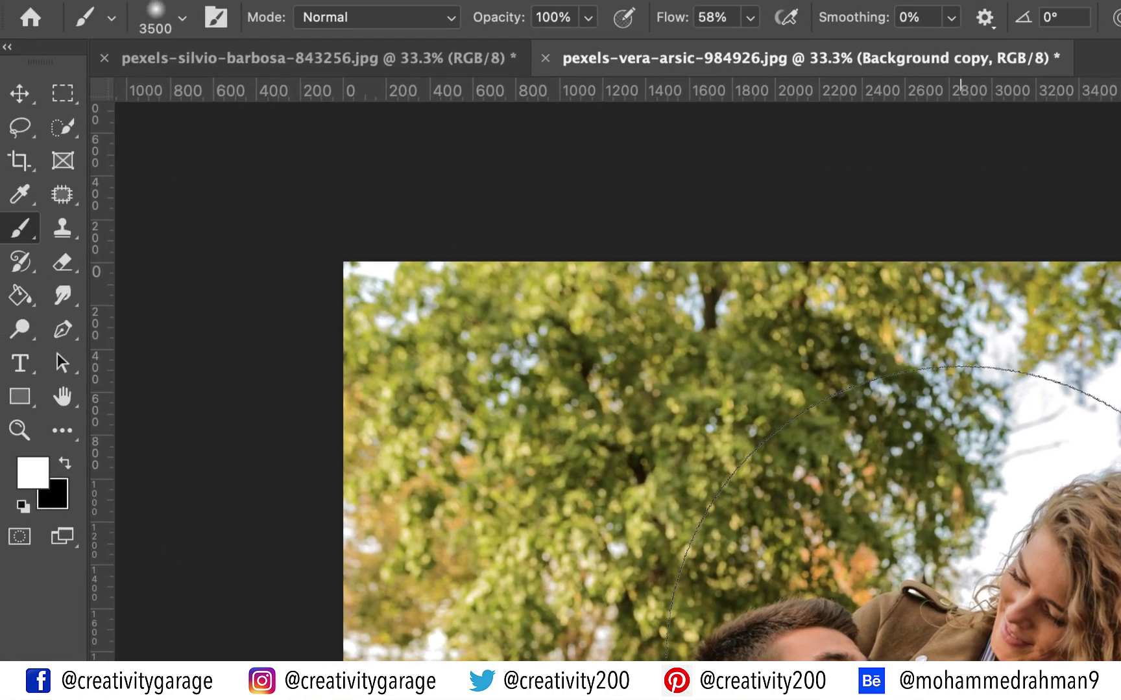
click(187, 25)
key(Return)
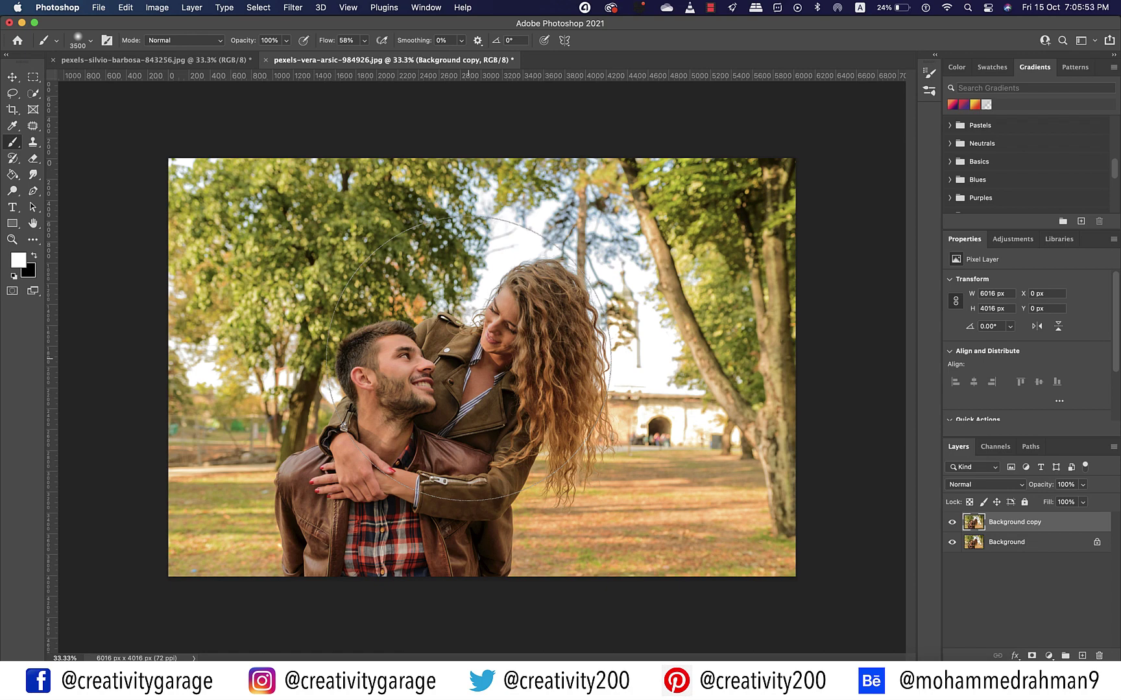
key(q)
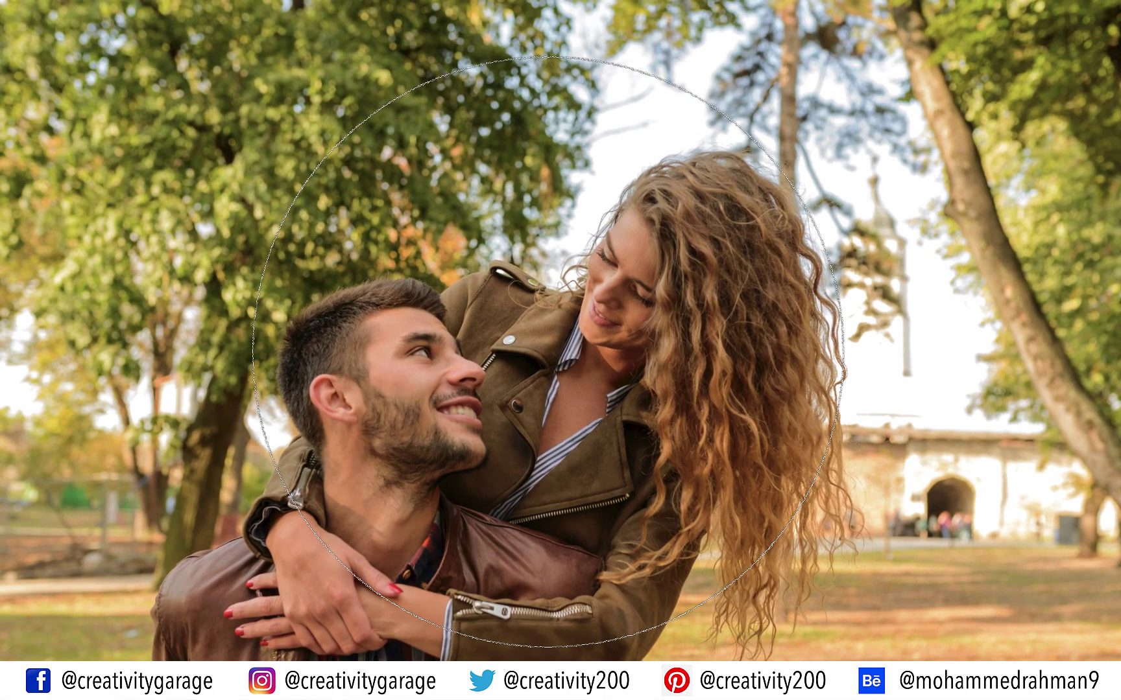
drag(550, 356, 555, 369)
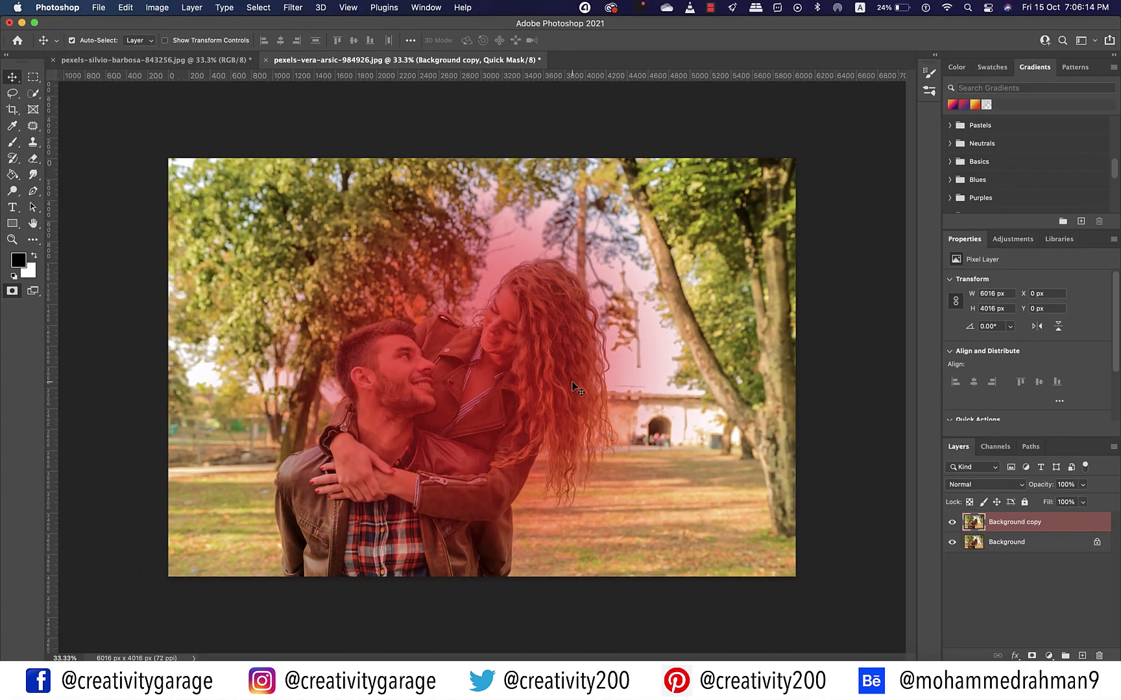
- Exit Quick Mask so the painted mask becomes a selection outside the couple's circle
key(q)
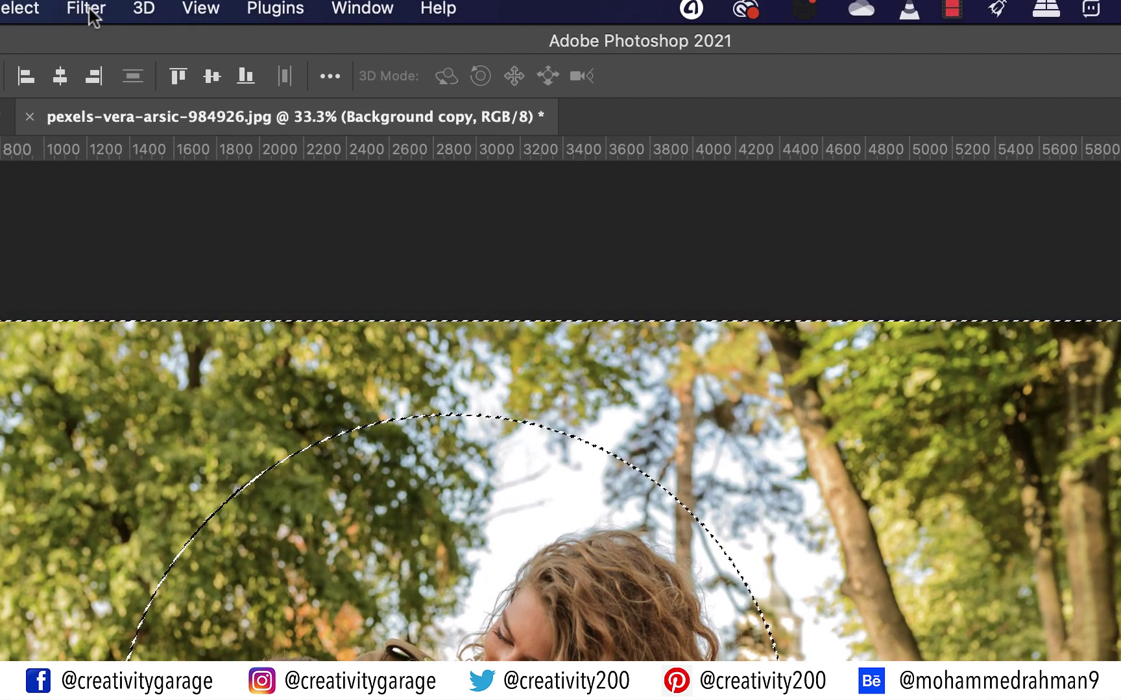
- Apply a Spin-method Radial Blur to the selected background, then deselect
click(295, 8)
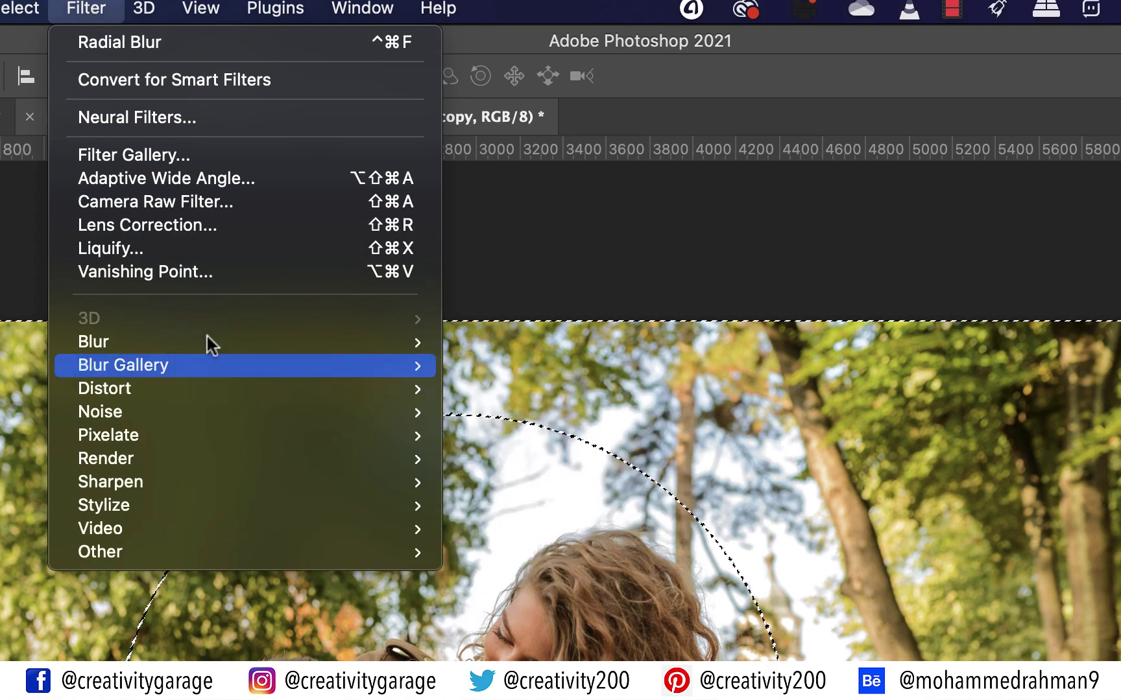
mouse_move(207, 341)
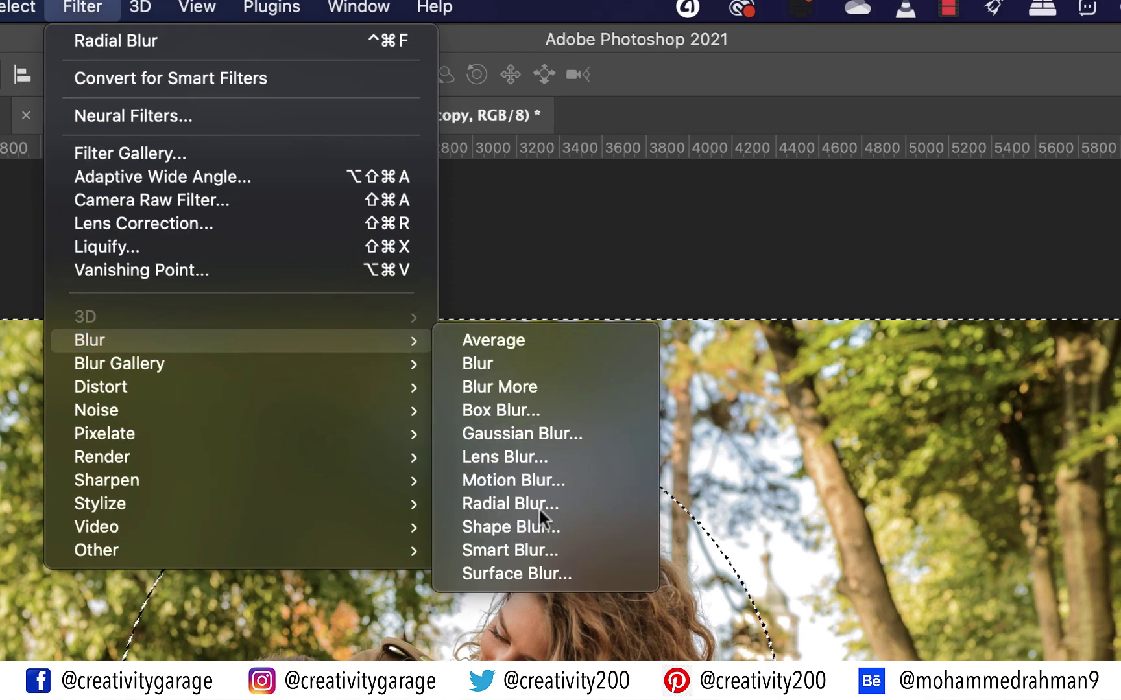
click(493, 506)
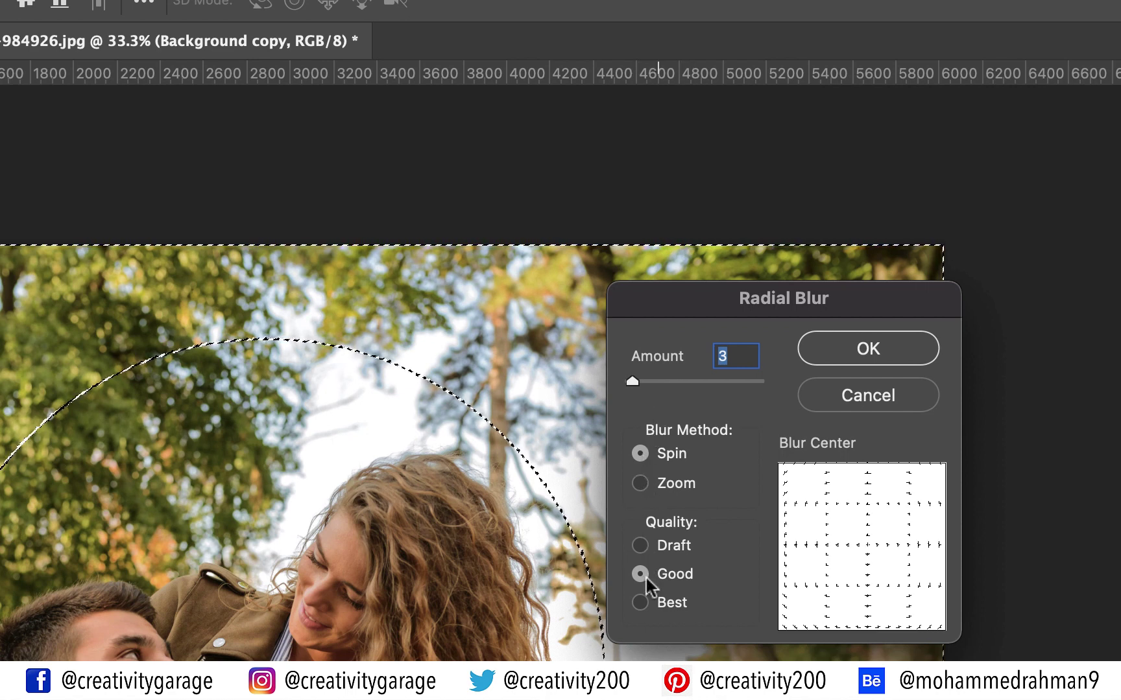
click(746, 361)
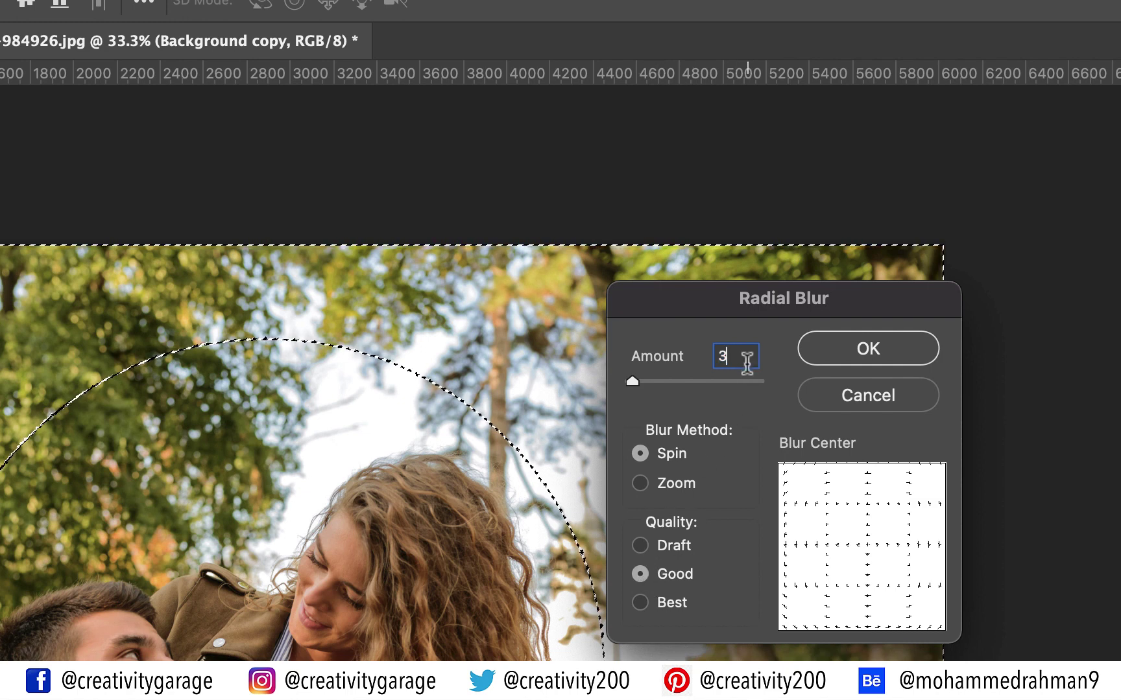
click(853, 353)
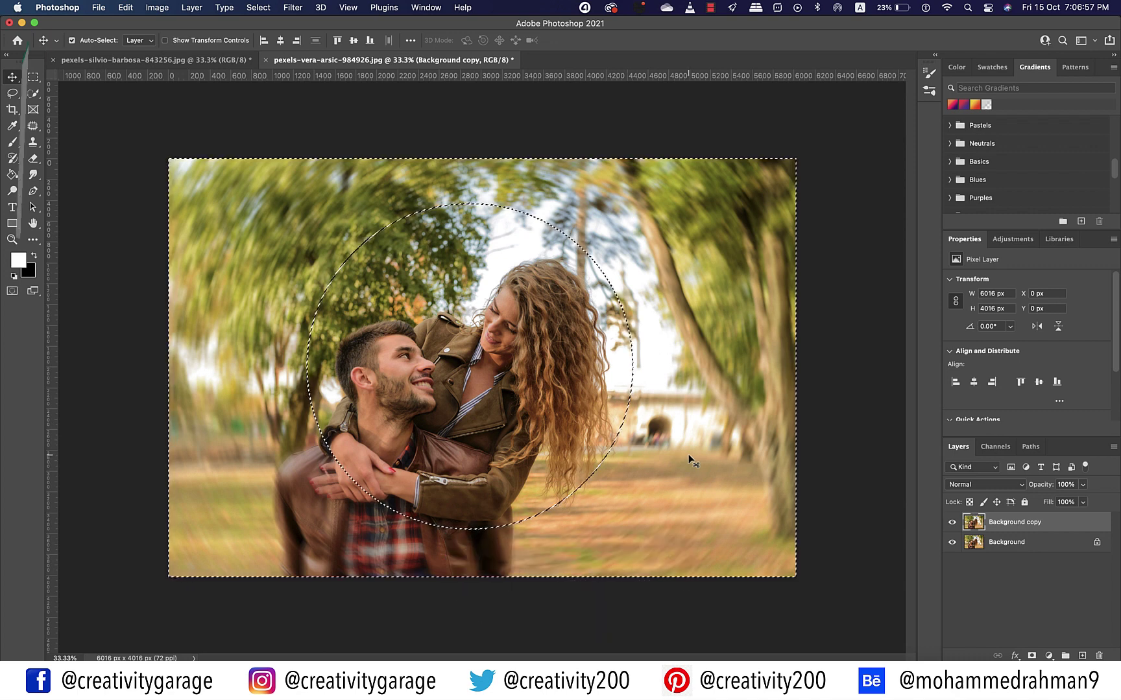
key(super+d)
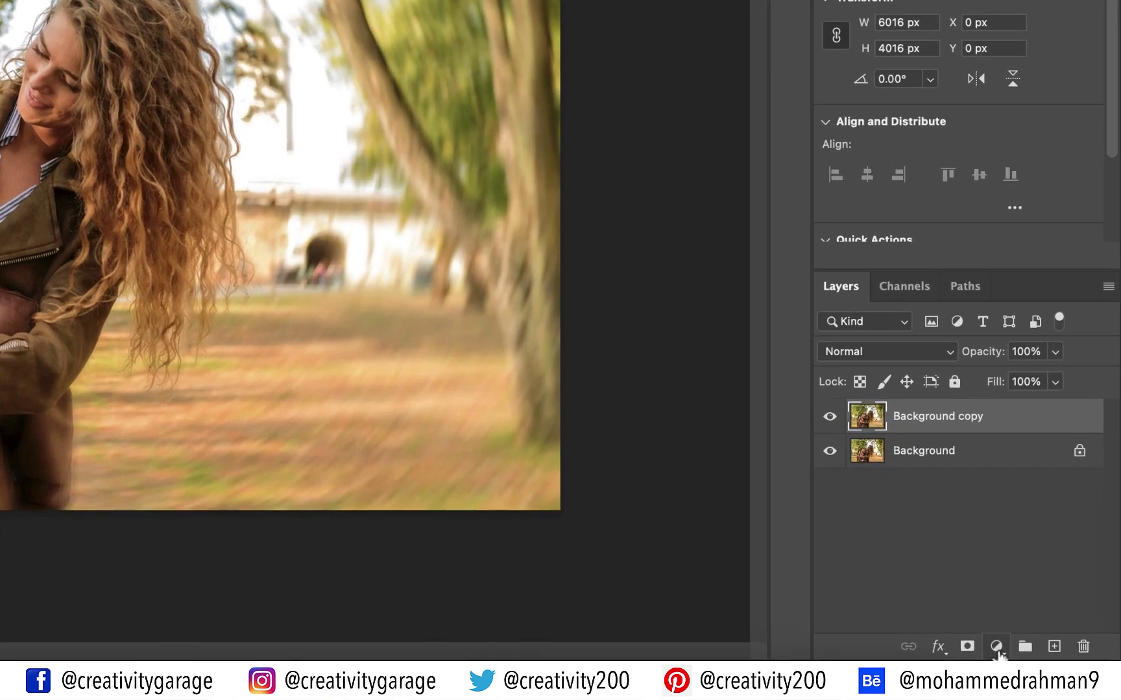
- Add a Gradient Map adjustment layer with Reverse ticked and Color blend mode
click(997, 646)
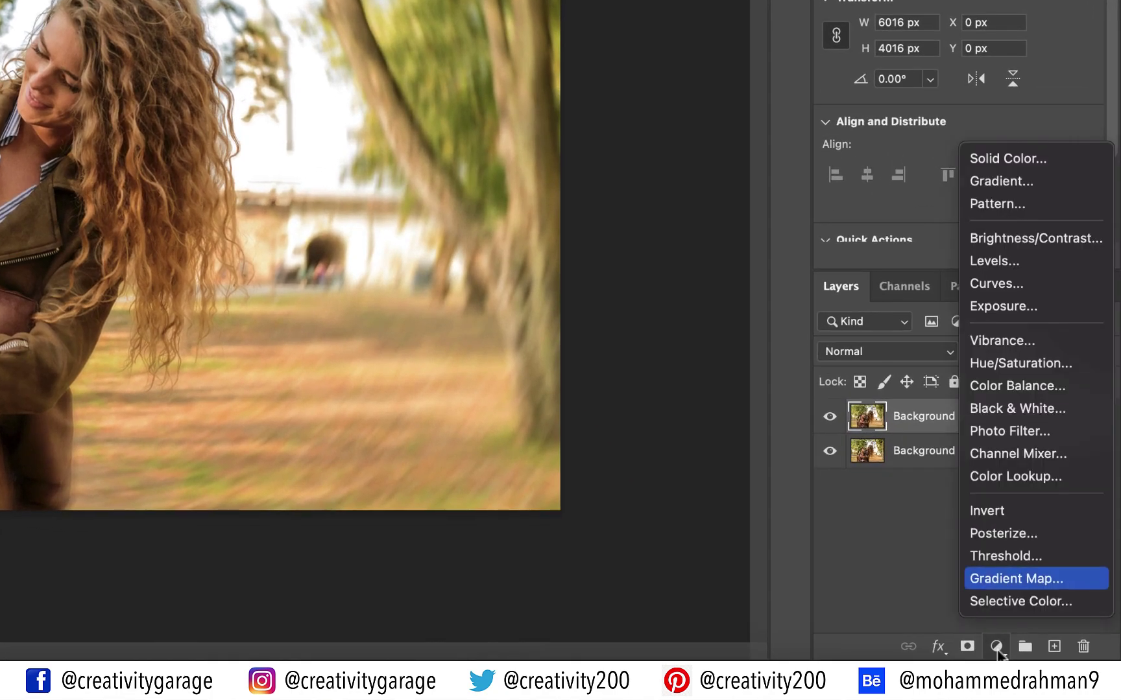
click(1016, 579)
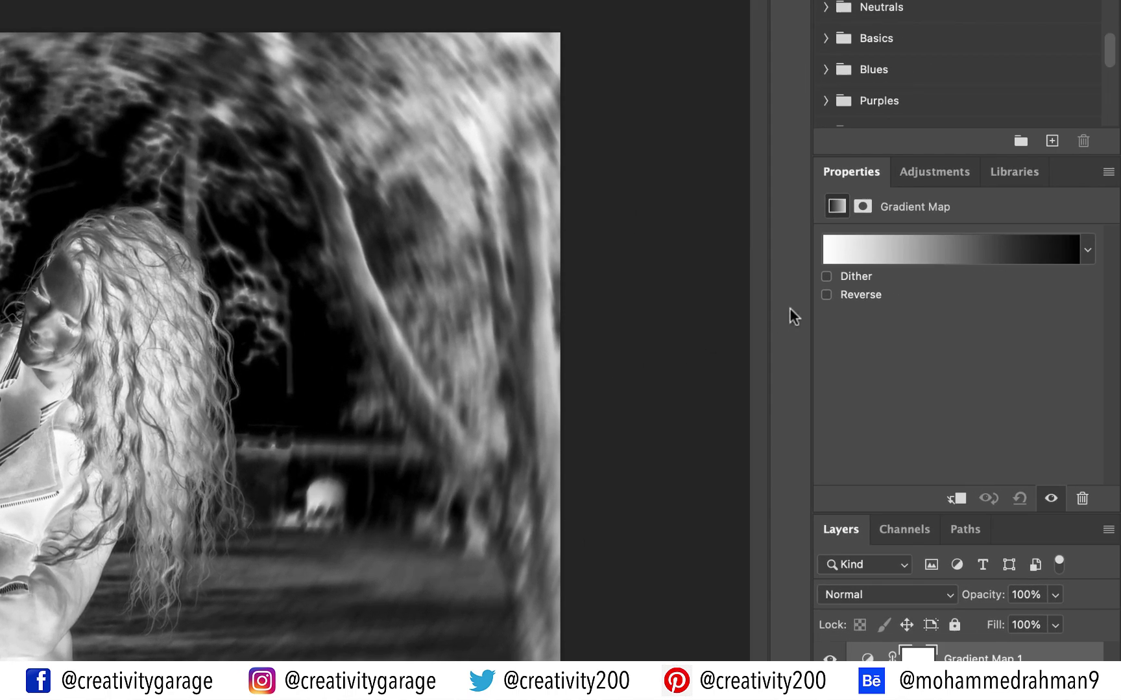
click(827, 295)
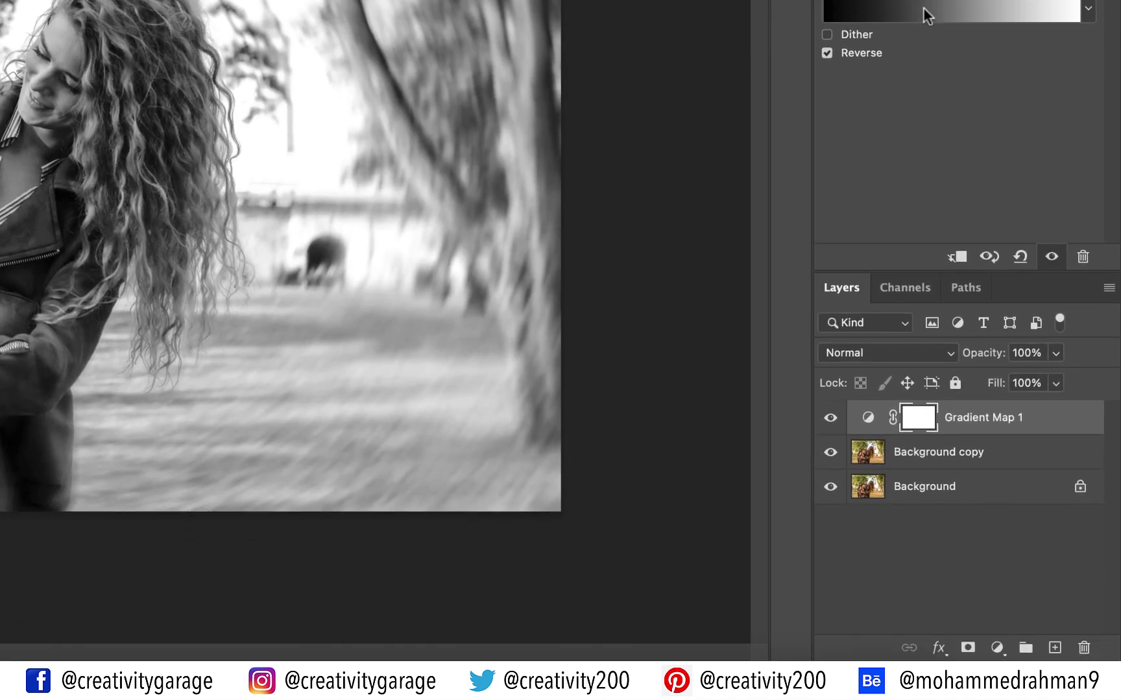
click(951, 354)
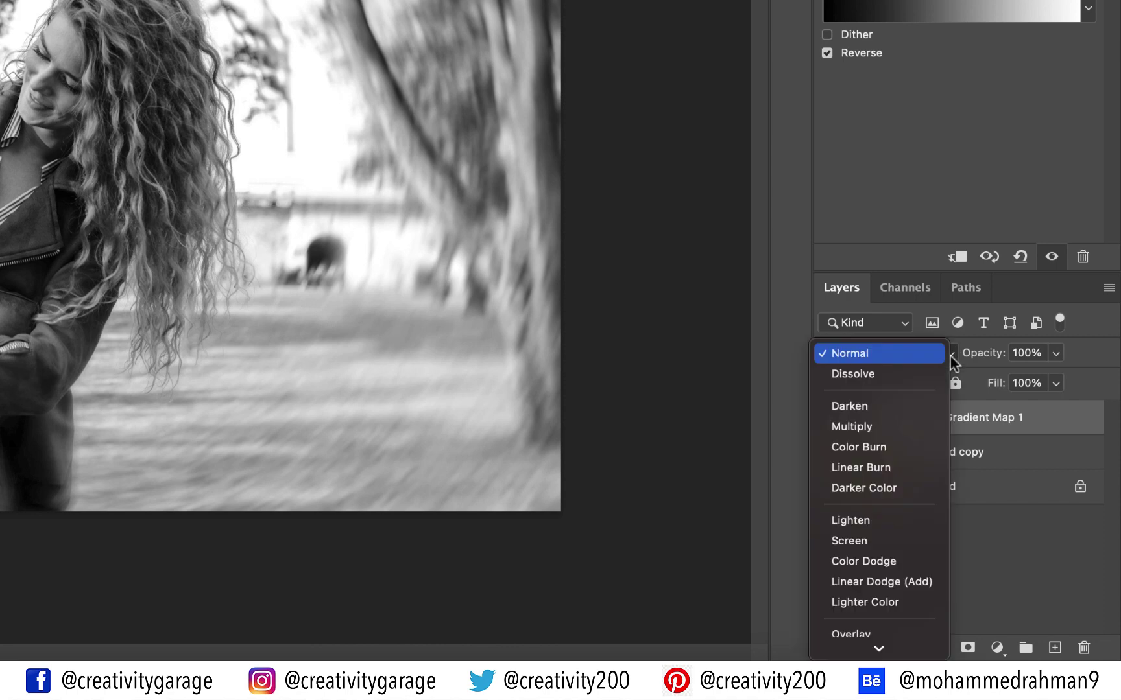
click(869, 624)
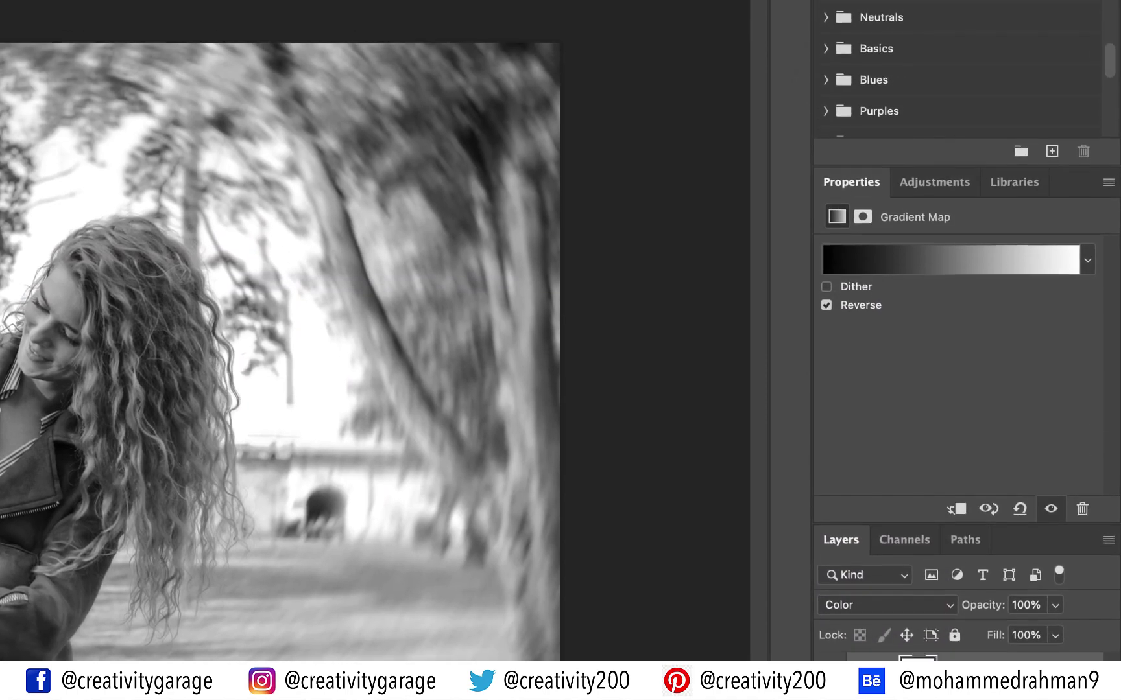
- Apply the Red_07 preset from the Reds folder to the gradient map
click(939, 262)
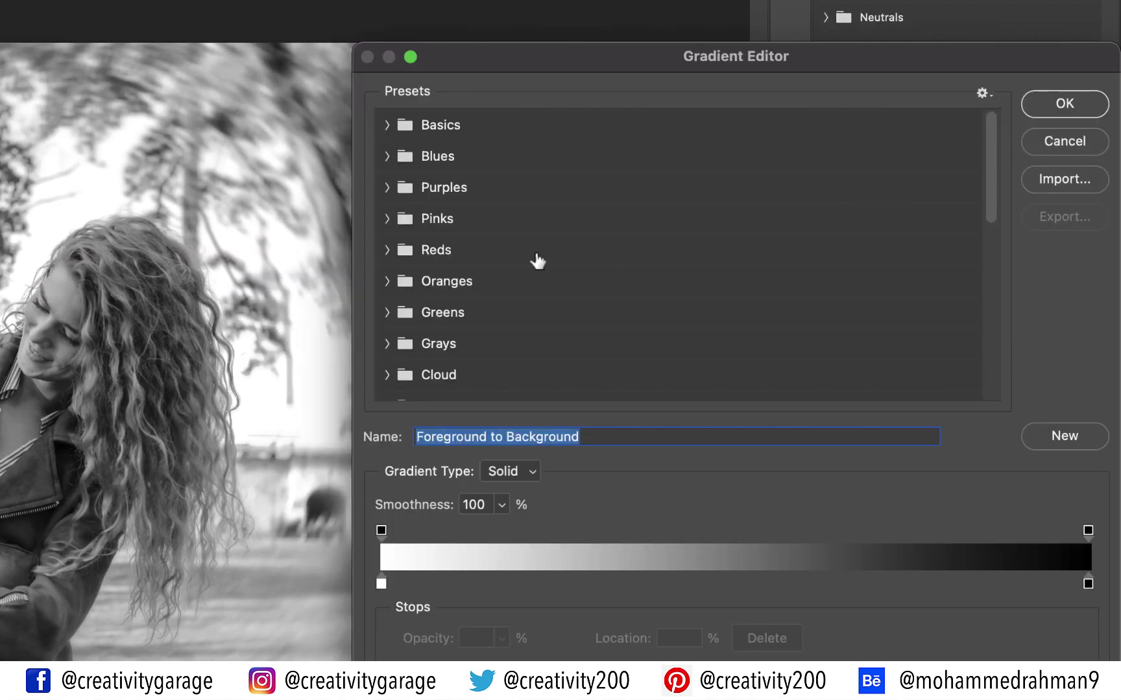
click(387, 250)
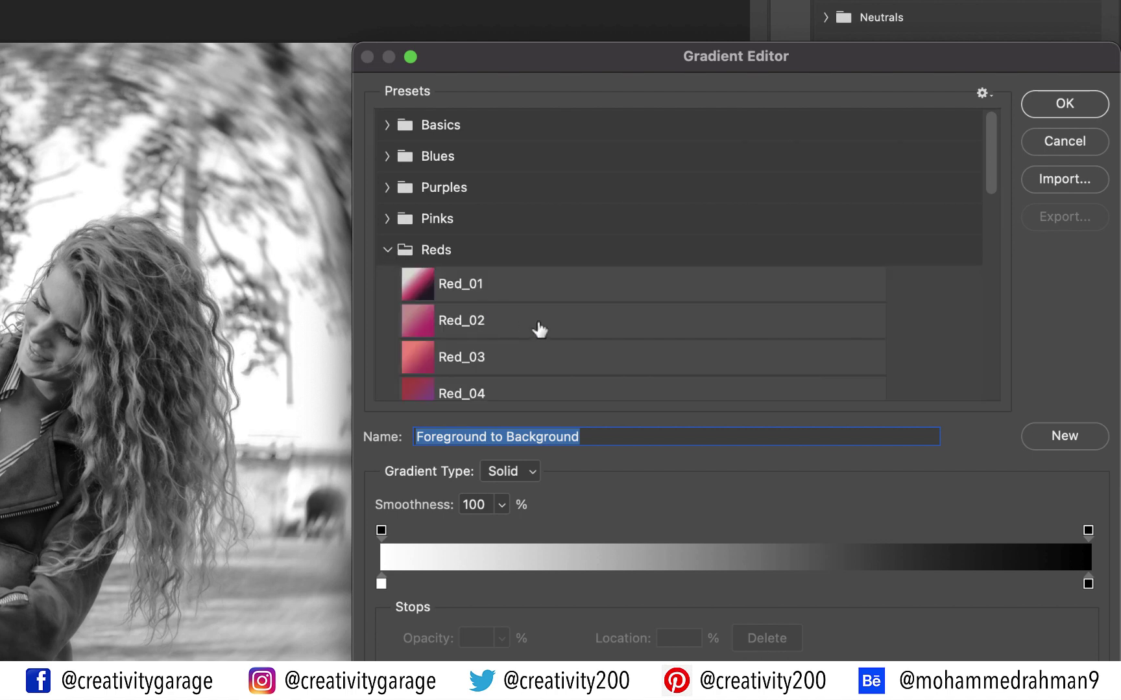
scroll(535, 328, down, 5)
scroll(537, 329, up, 2)
scroll(538, 331, up, 3)
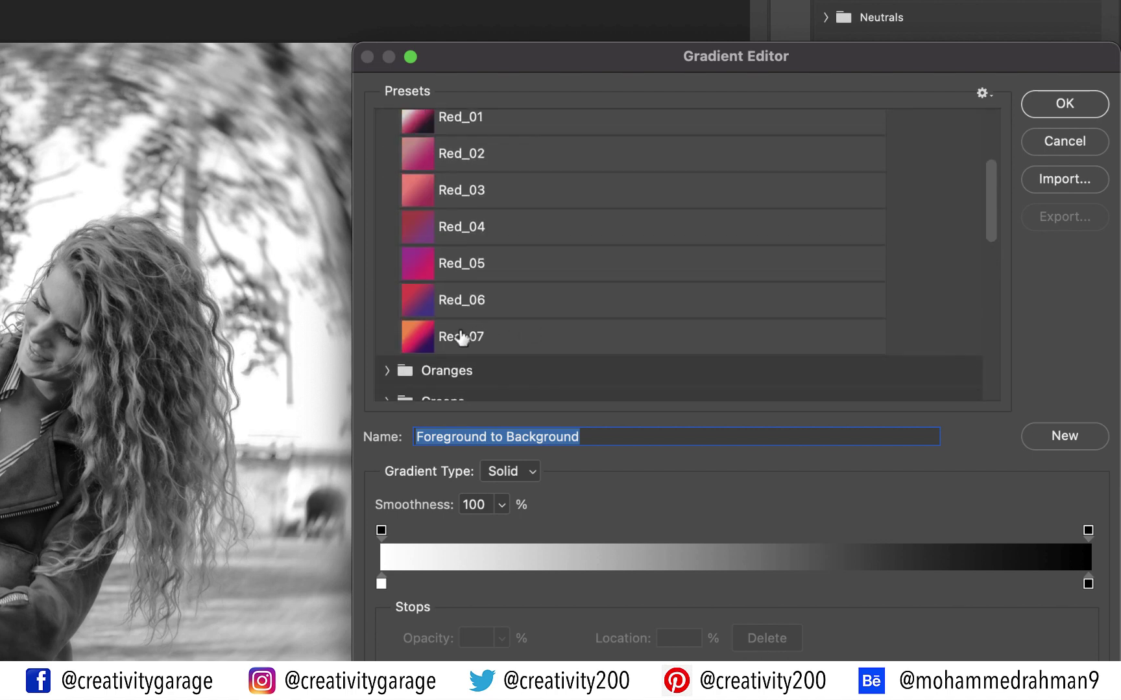
click(439, 336)
click(437, 299)
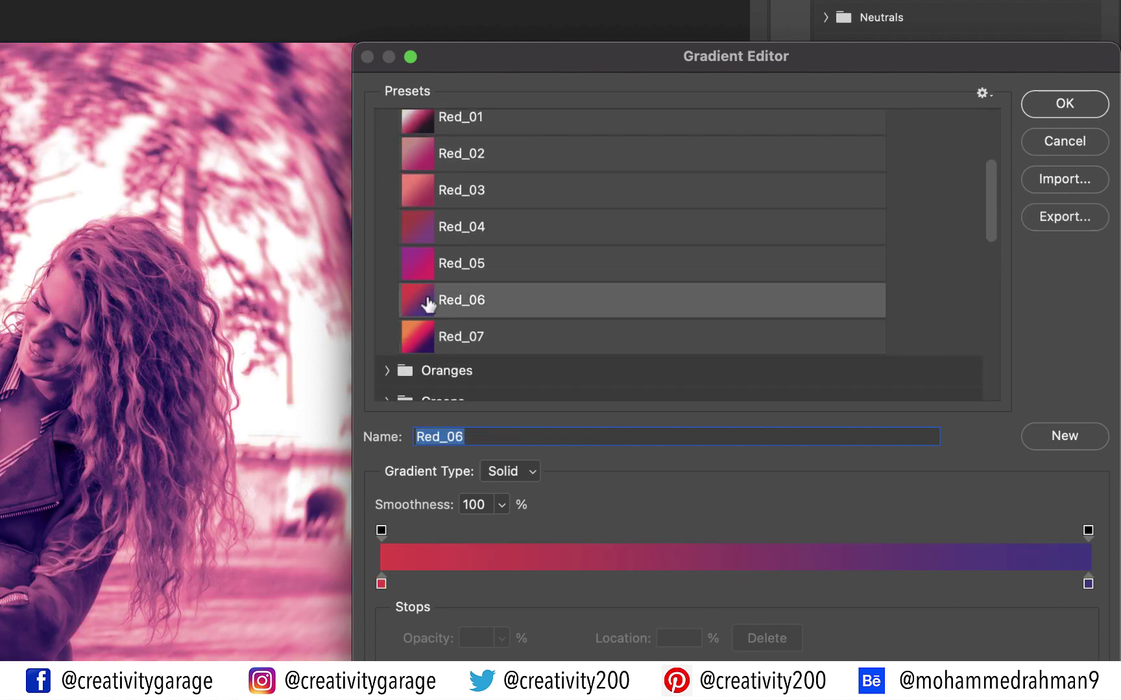
click(428, 338)
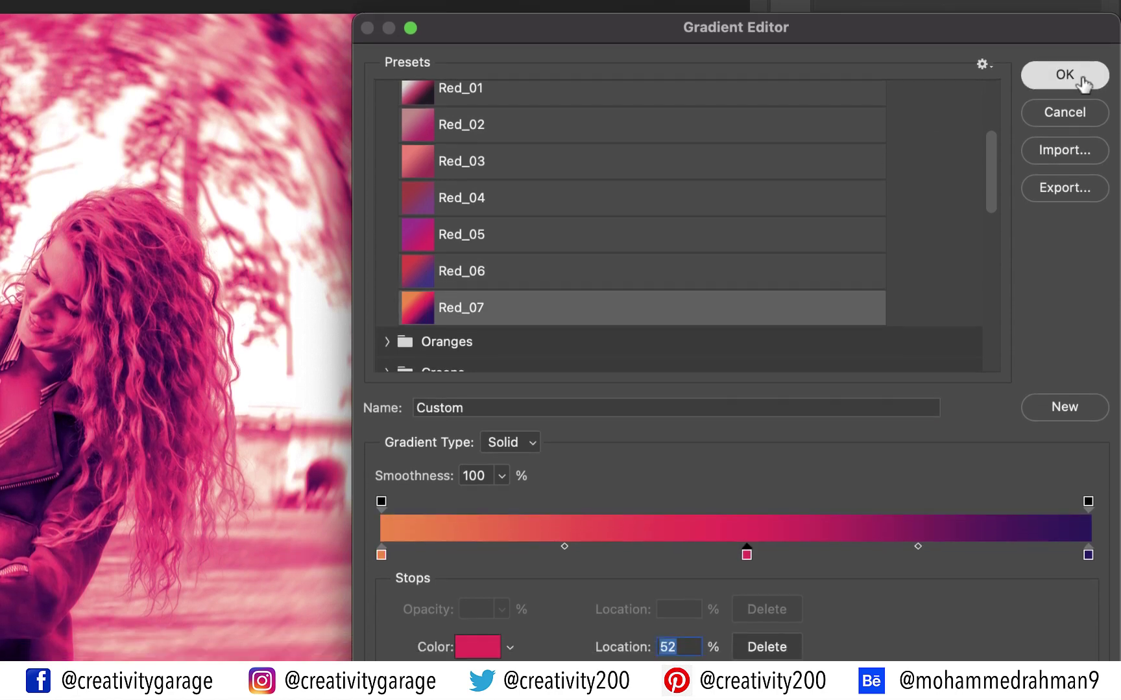
click(1064, 103)
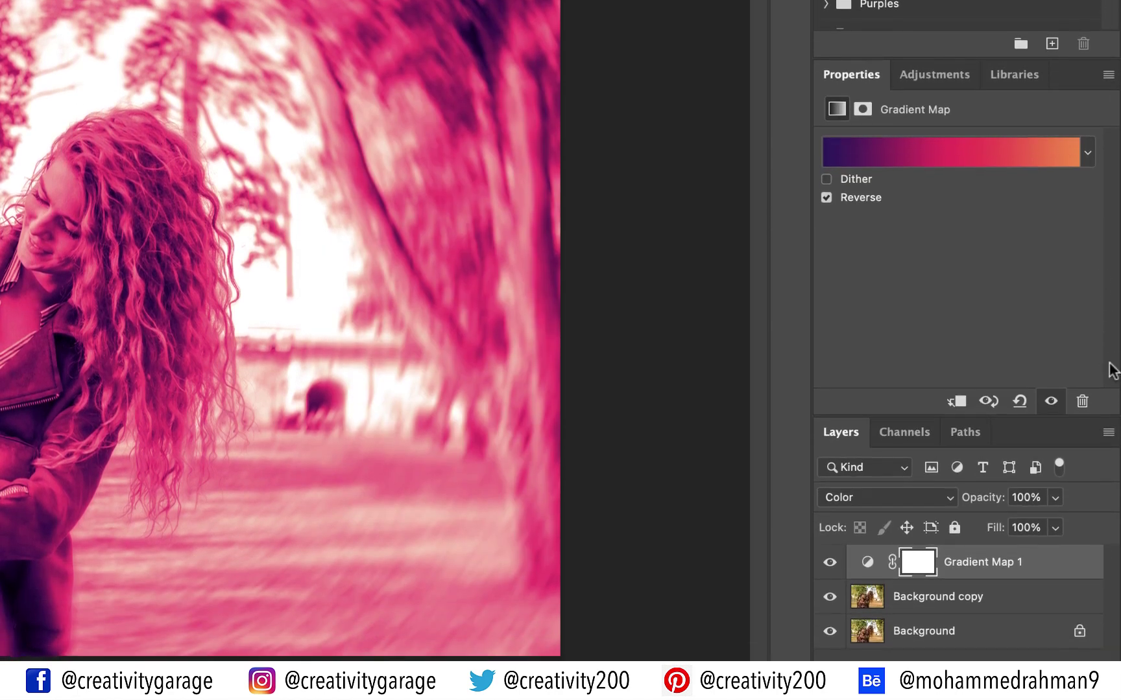
click(1055, 498)
- Lower Gradient Map 1 opacity to 17% and toggle layer visibility to compare before and after
mouse_move(993, 525)
mouse_down()
mouse_move(963, 527)
mouse_move(972, 528)
mouse_up()
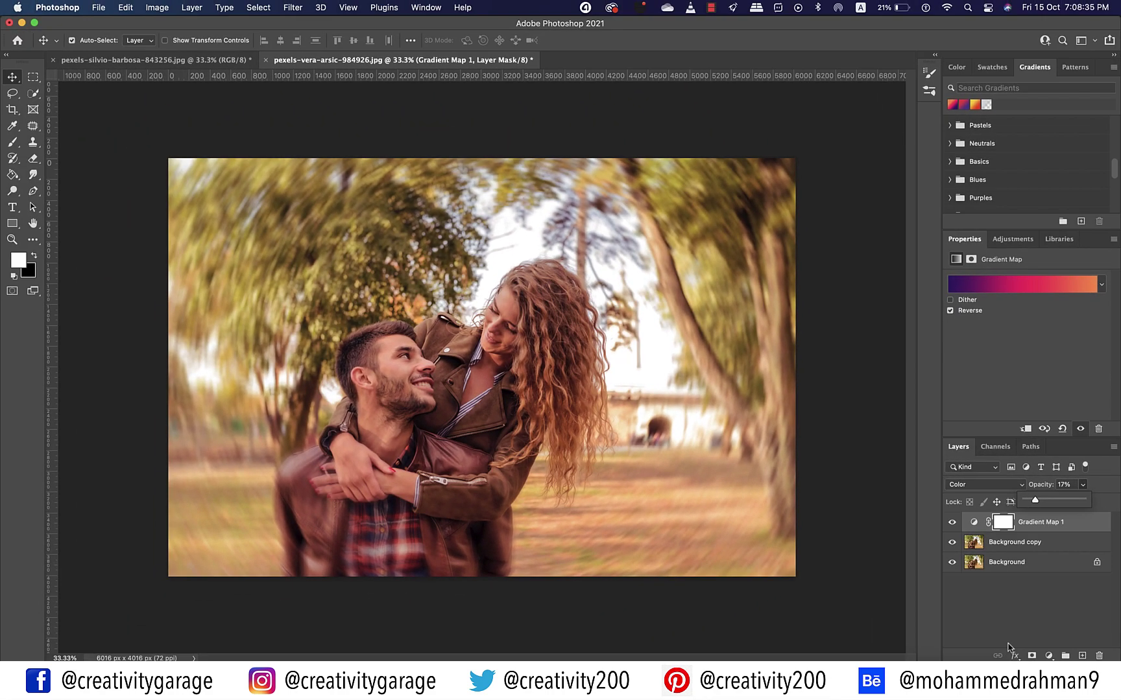
click(1007, 624)
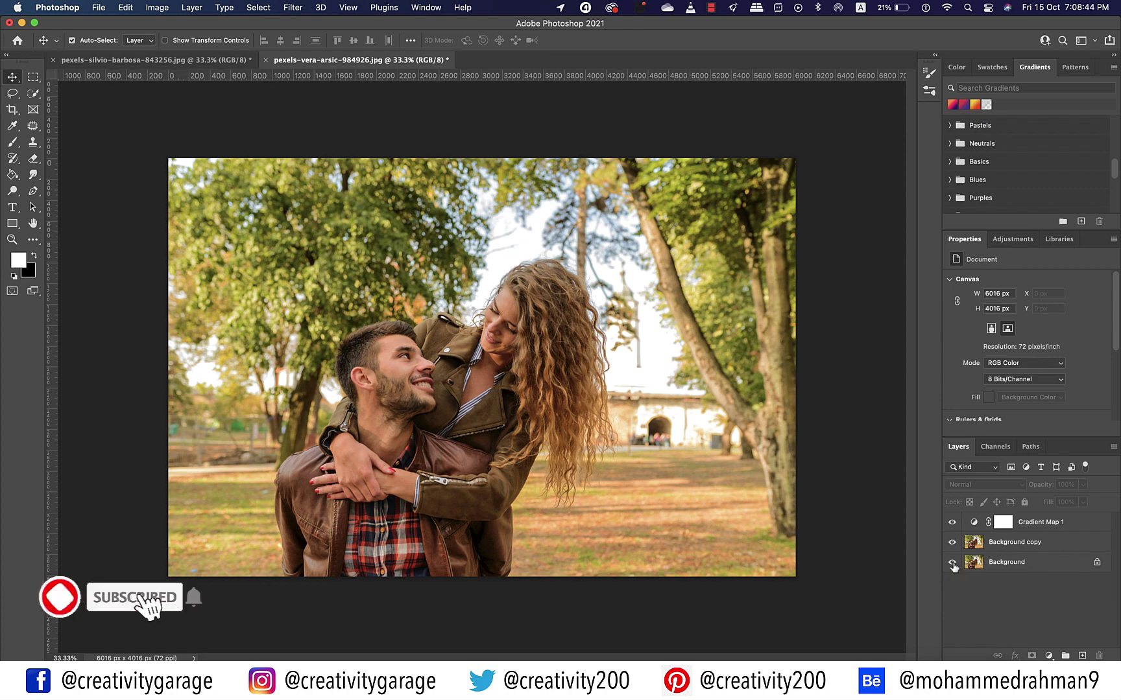
drag(951, 522, 952, 564)
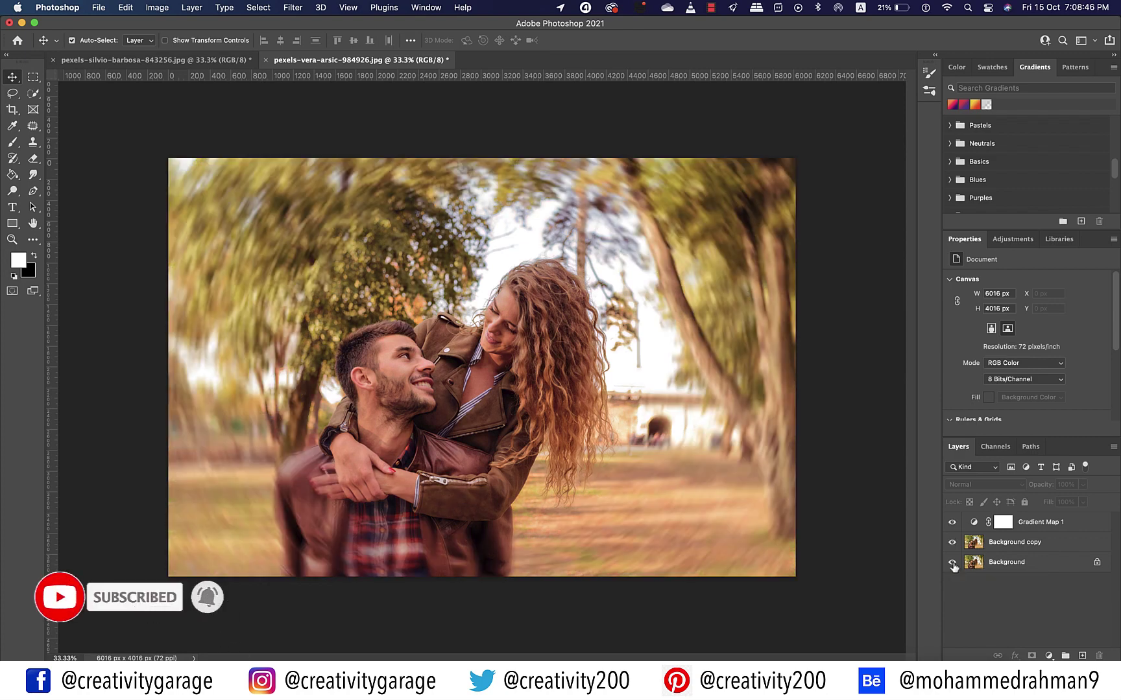